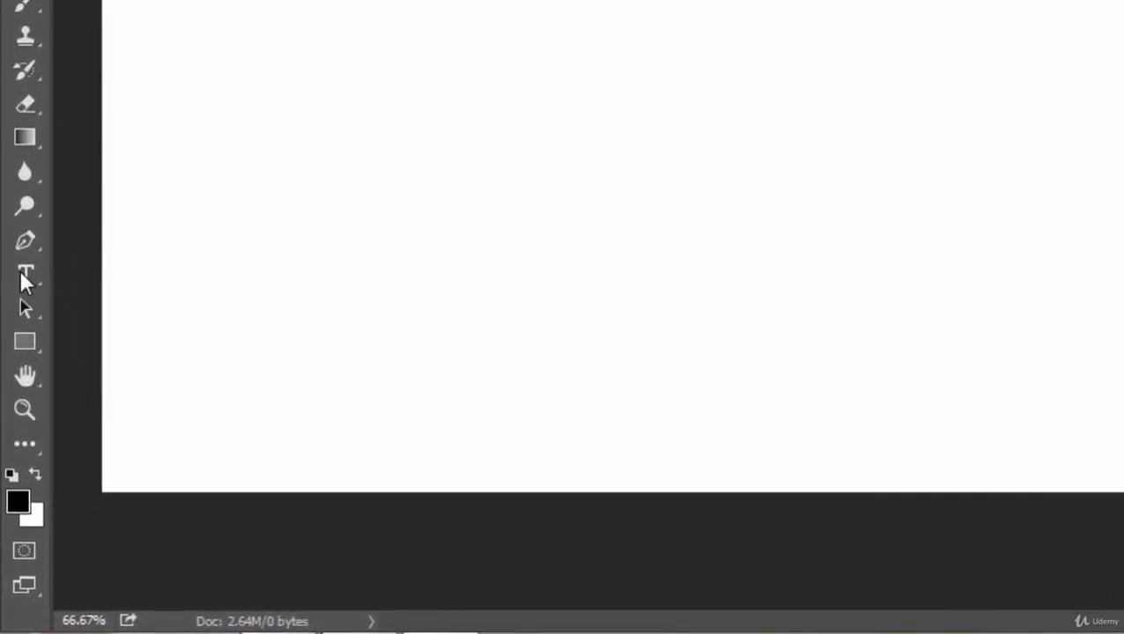
Activate the Horizontal Type tool and dismiss the notification pop-up.
{"action": "left_click", "coordinate": [25, 279]}
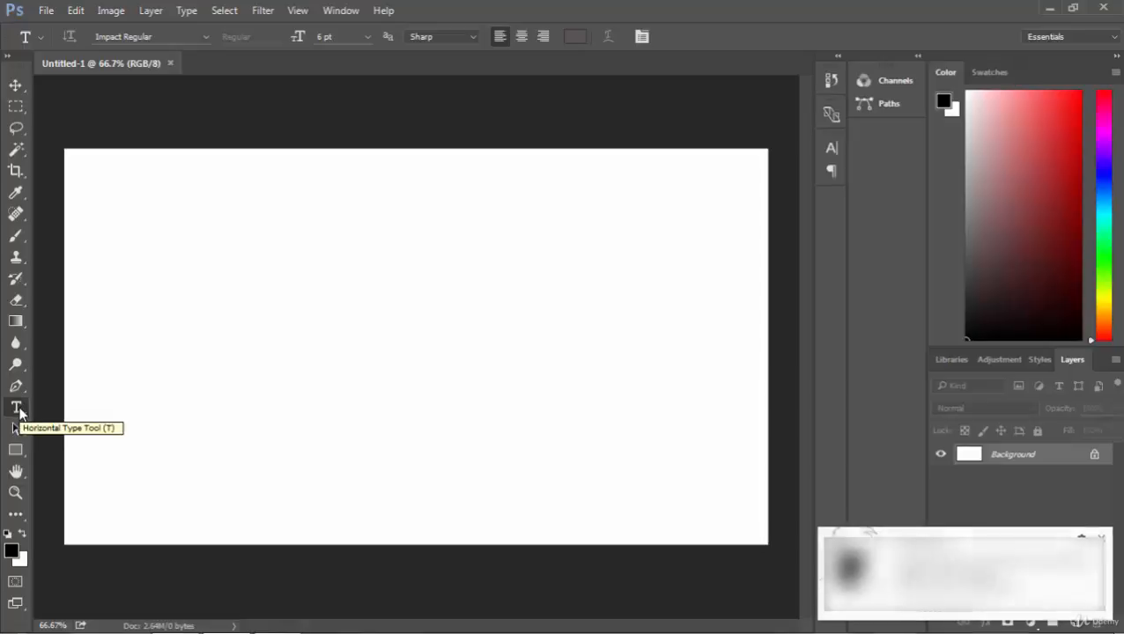
{"action": "left_click", "coordinate": [1102, 538]}
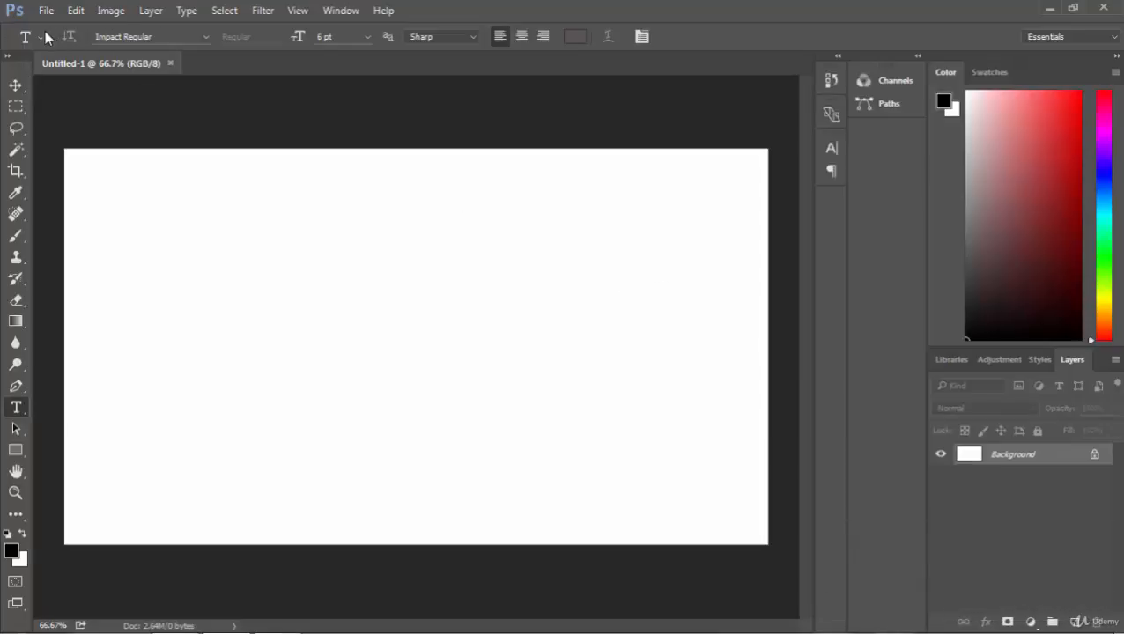
{"action": "right_click", "coordinate": [23, 411]}
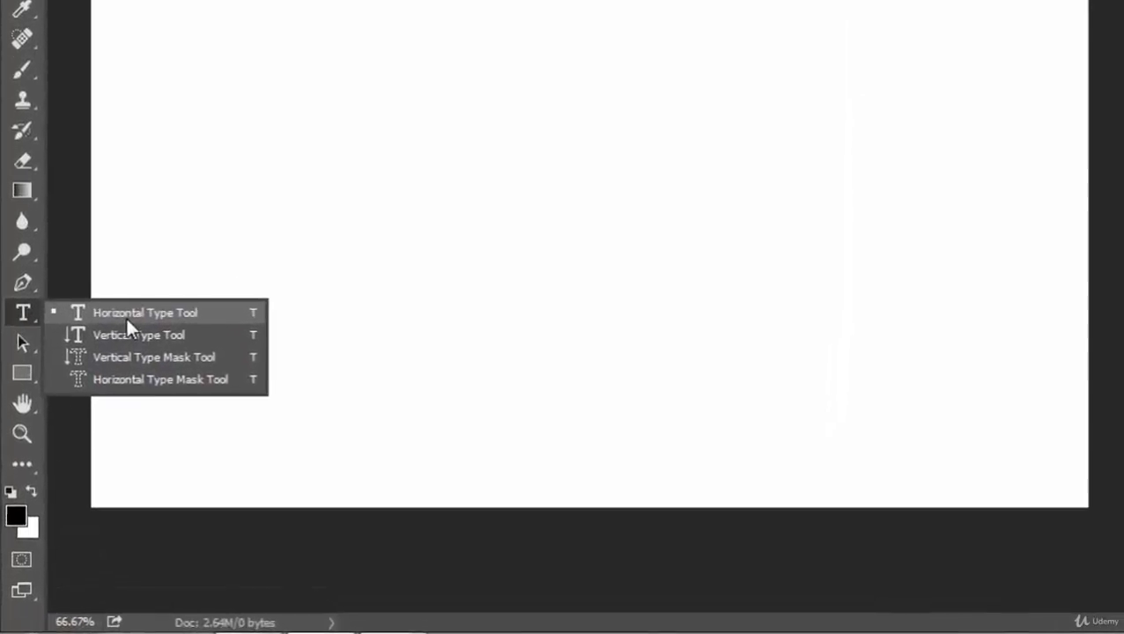
{"action": "left_click", "coordinate": [97, 407]}
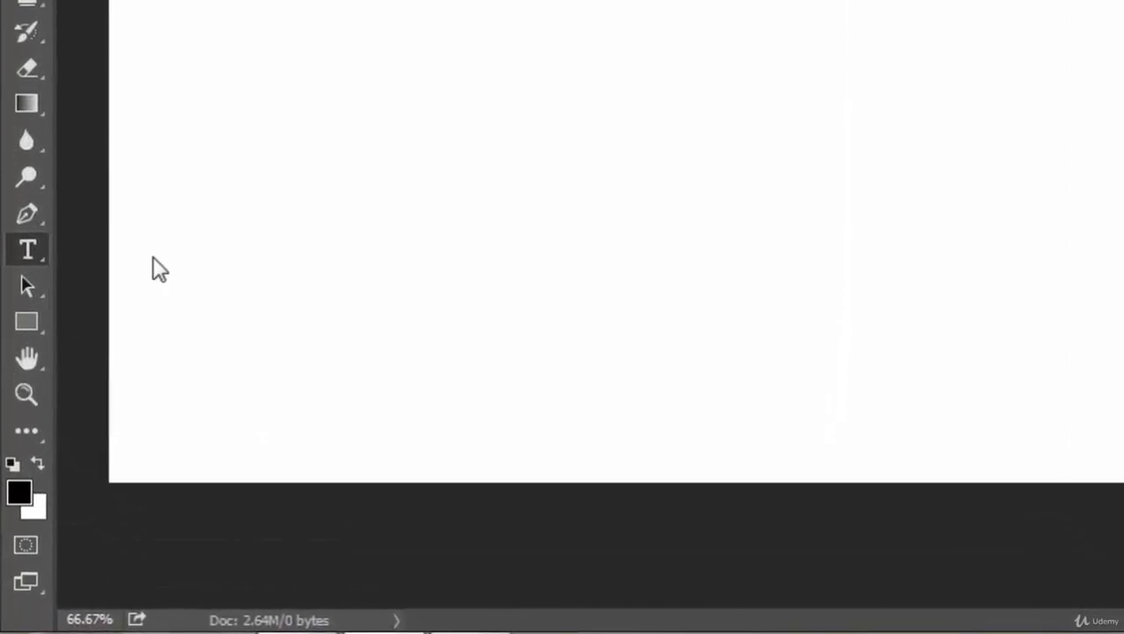
{"action": "right_click", "coordinate": [19, 248]}
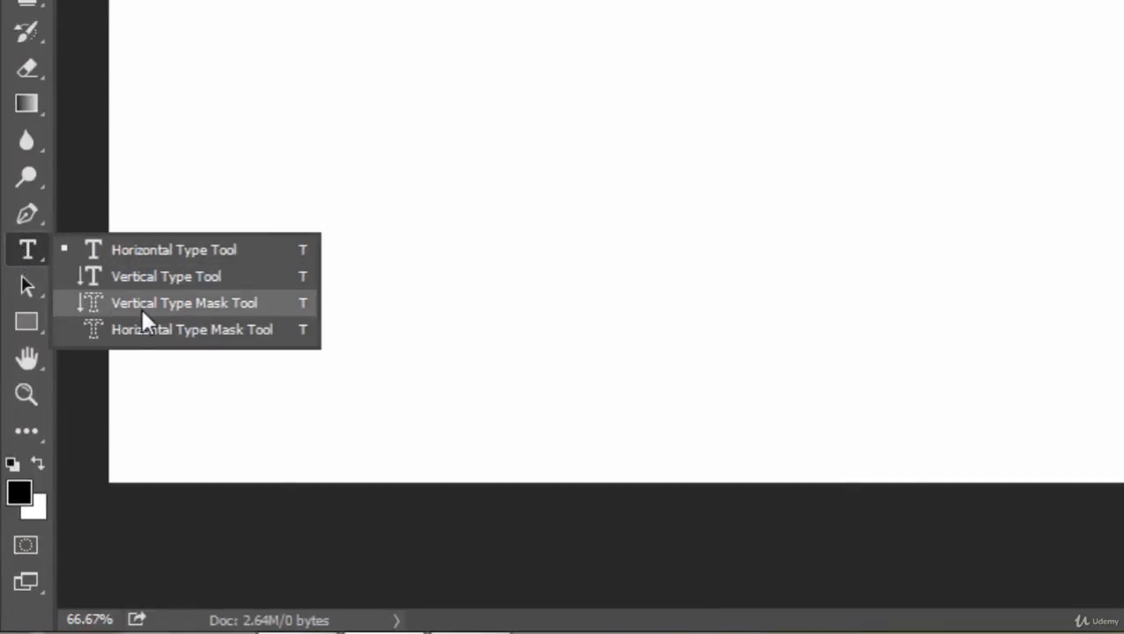
{"action": "left_click", "coordinate": [115, 247]}
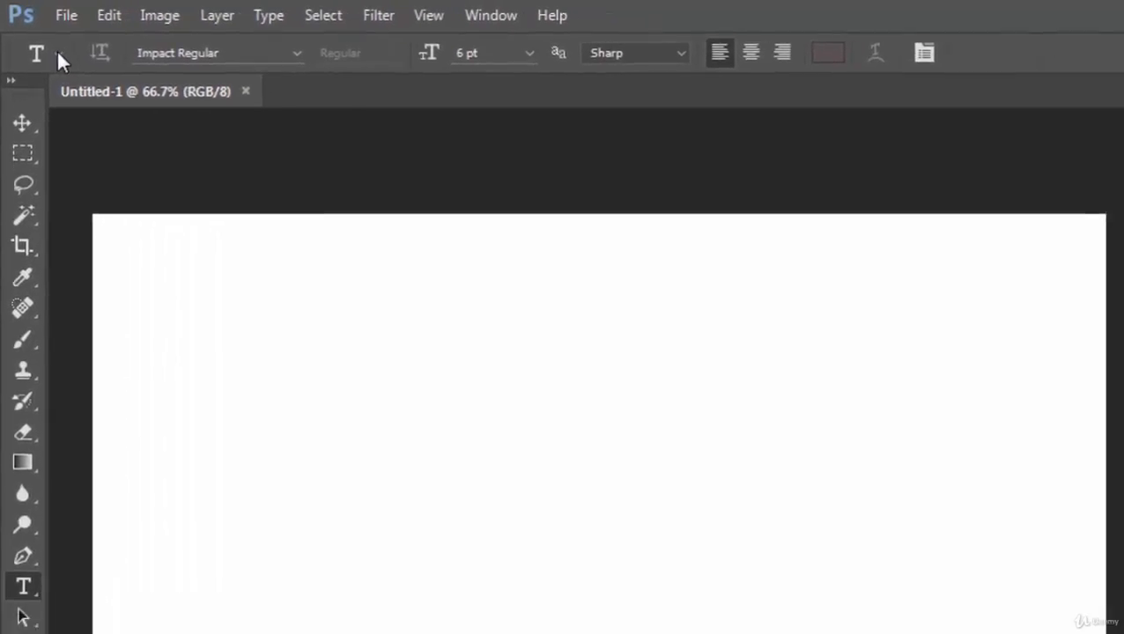
Browse the available fonts and try Aparajita Italic for the type tool, then return to Impact Regular.
{"action": "left_click", "coordinate": [58, 55]}
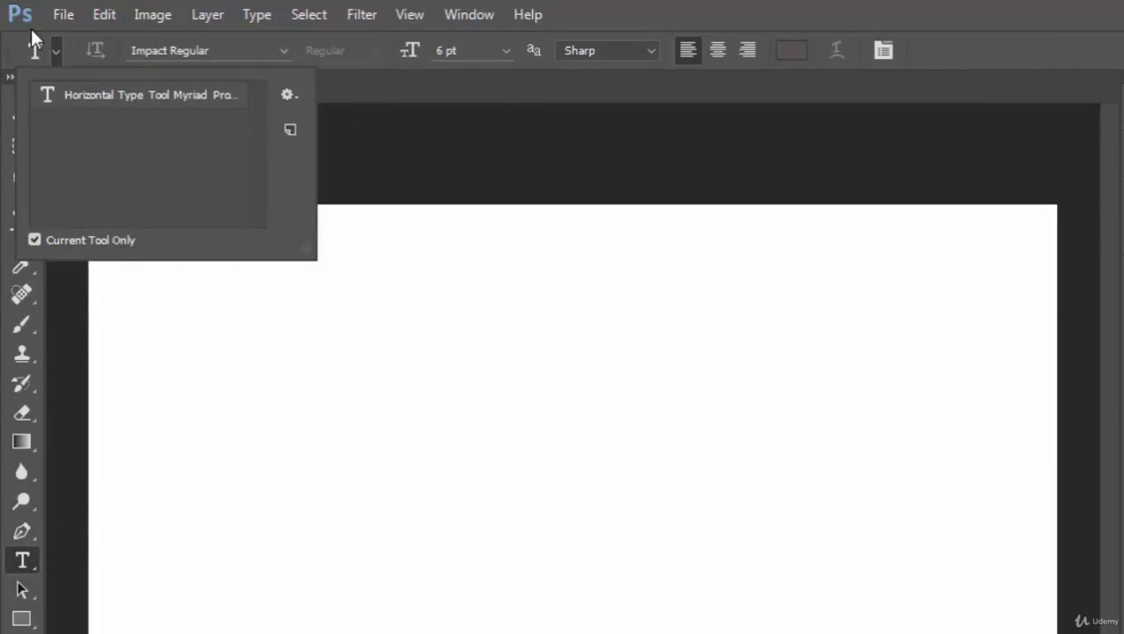
{"action": "left_click", "coordinate": [146, 52]}
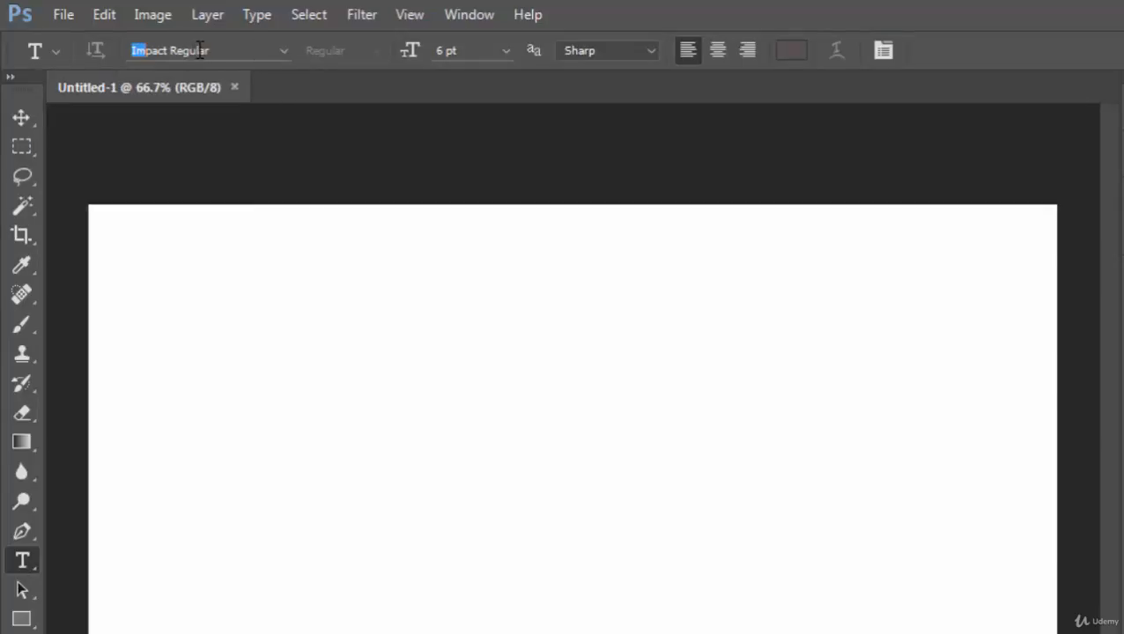
{"action": "left_click", "coordinate": [283, 50]}
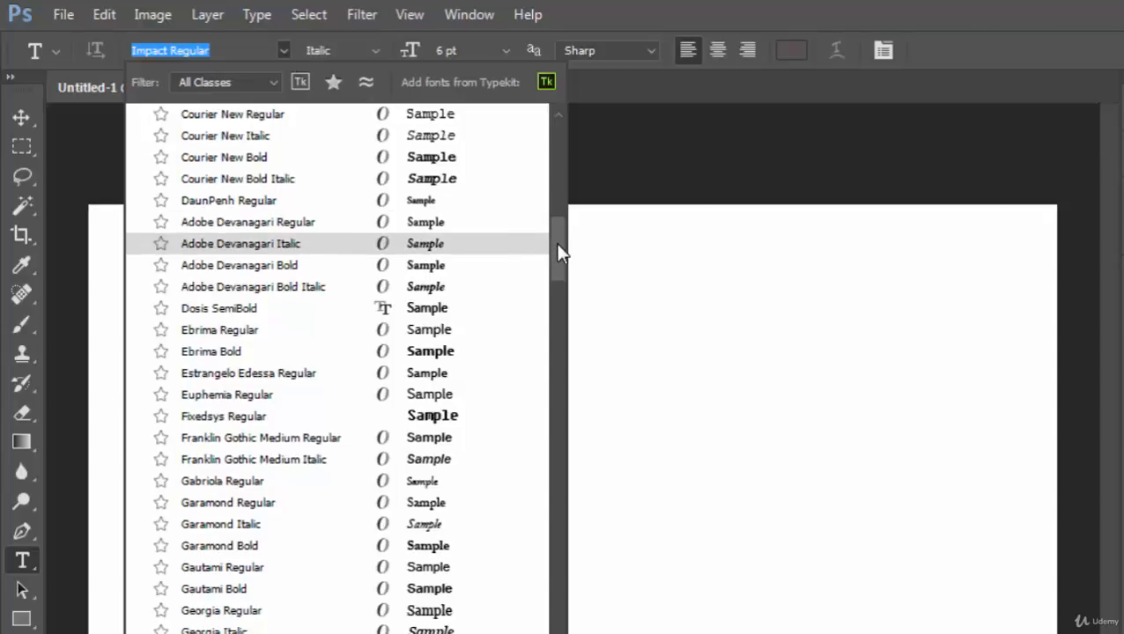
{"action": "left_click_drag", "start_coordinate": [559, 244], "coordinate": [559, 132]}
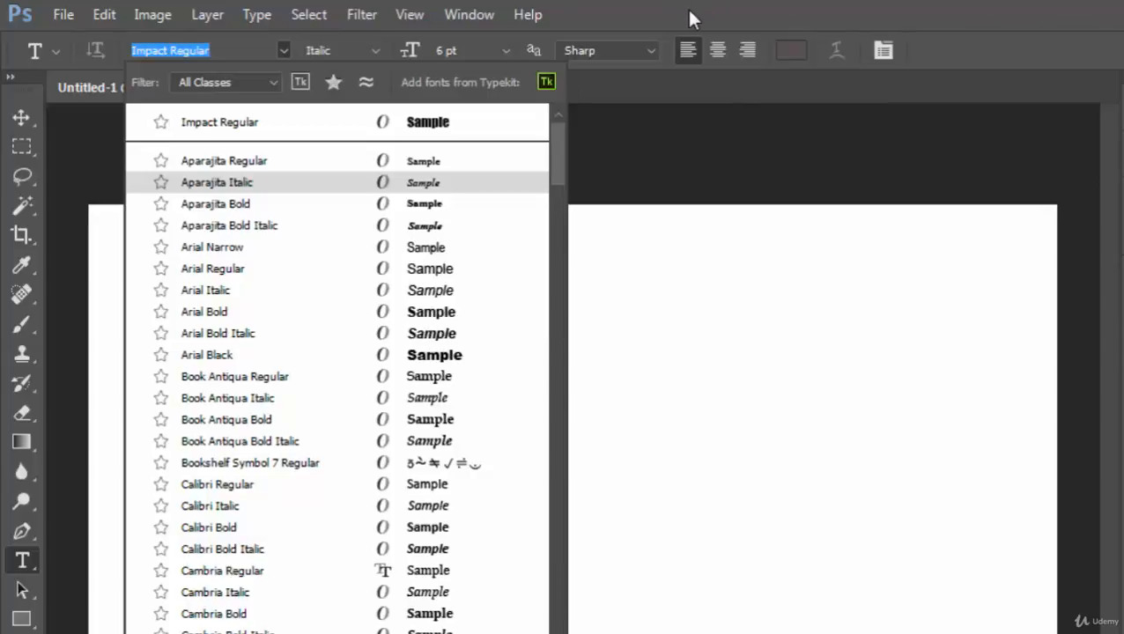
{"action": "key", "text": "Return"}
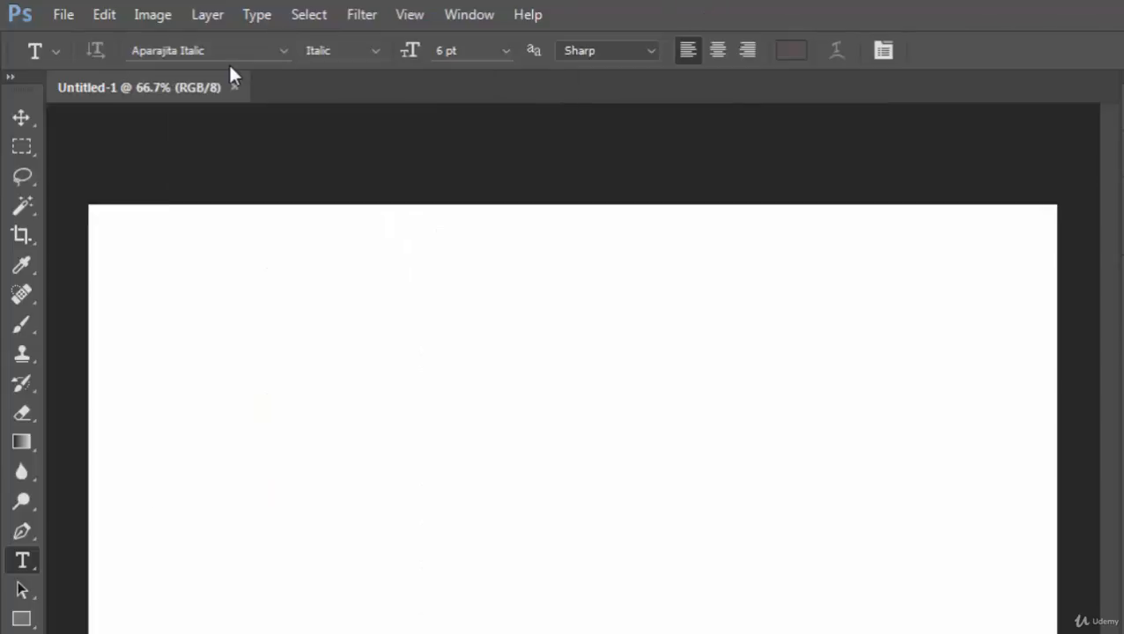
{"action": "left_click", "coordinate": [281, 51]}
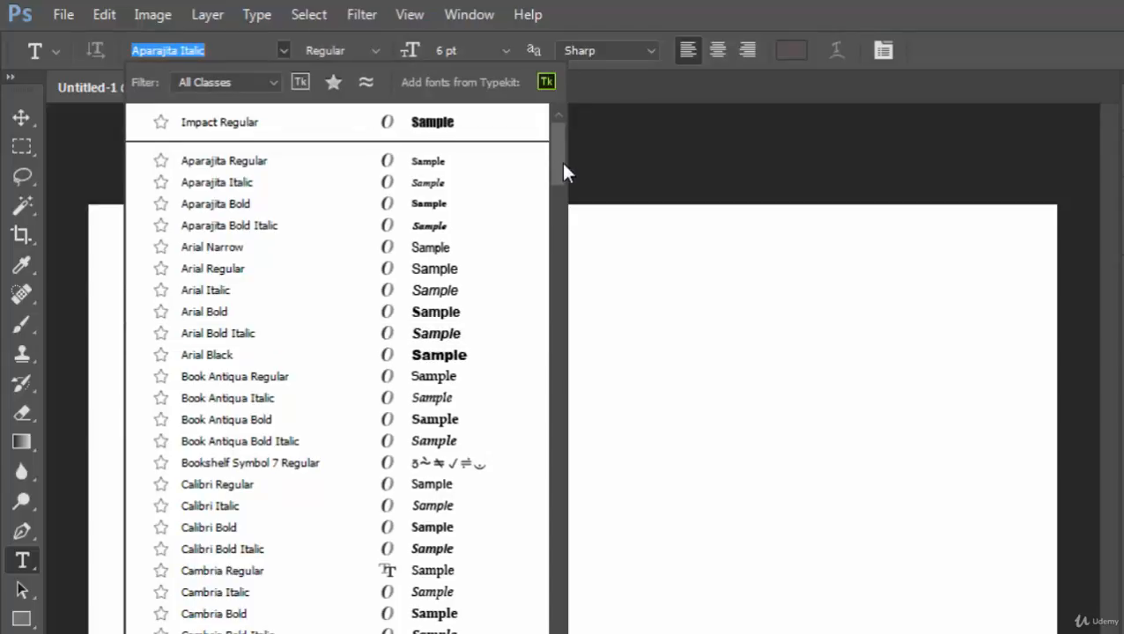
{"action": "left_click", "coordinate": [360, 56]}
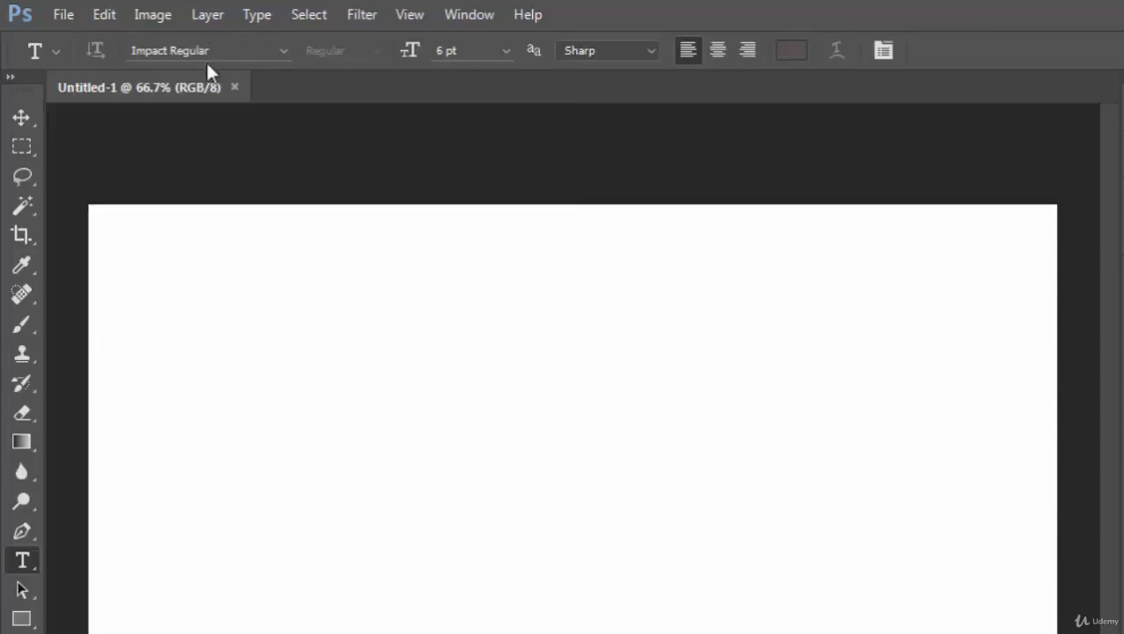
Set the type tool's font to Aparajita Regular and keep the Regular style.
{"action": "left_click", "coordinate": [284, 51]}
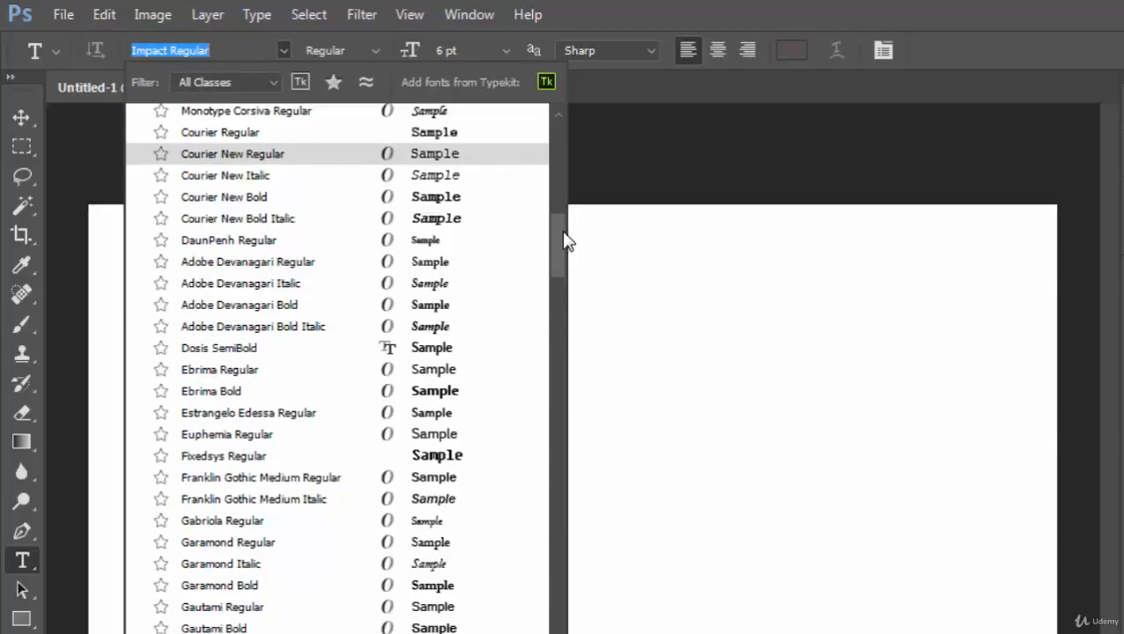
{"action": "left_click_drag", "start_coordinate": [565, 238], "coordinate": [555, 115]}
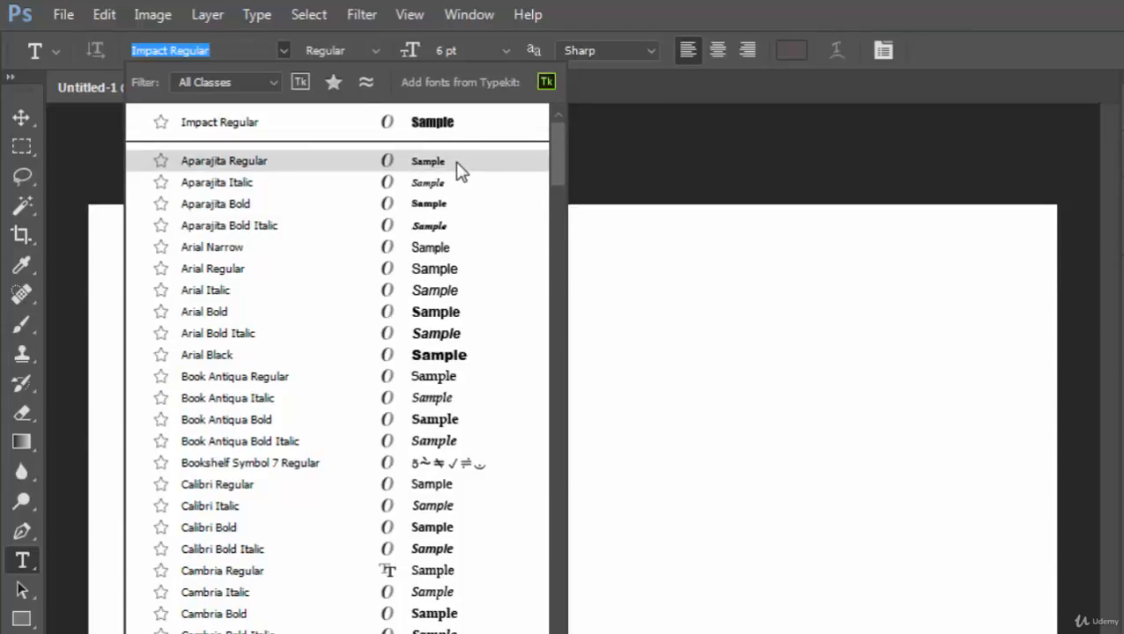
{"action": "left_click", "coordinate": [249, 169]}
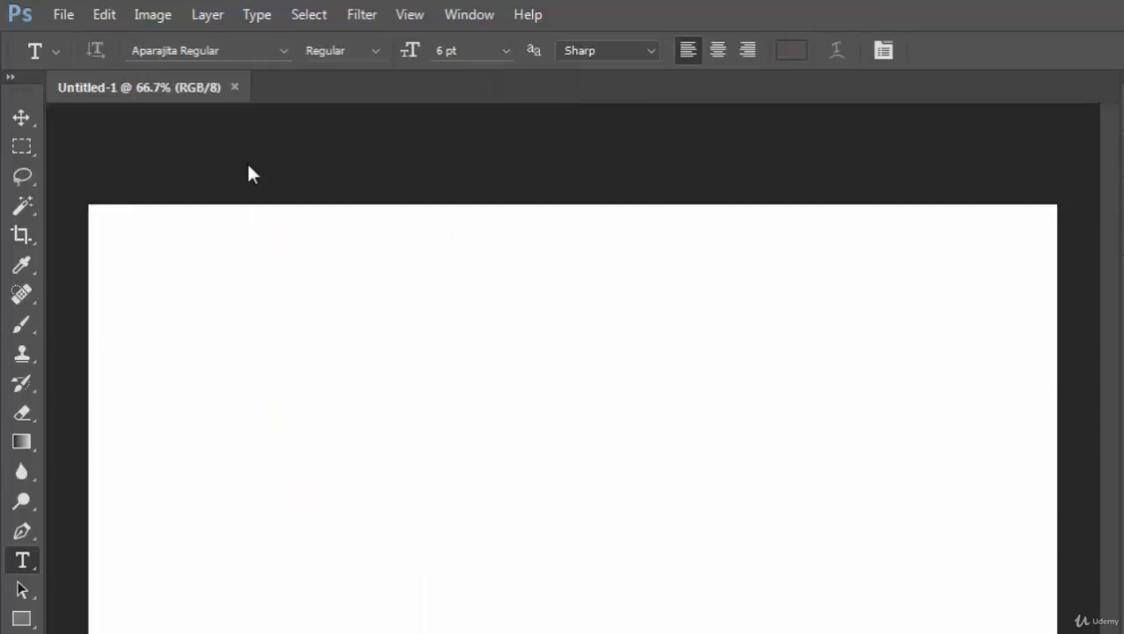
{"action": "left_click", "coordinate": [376, 51]}
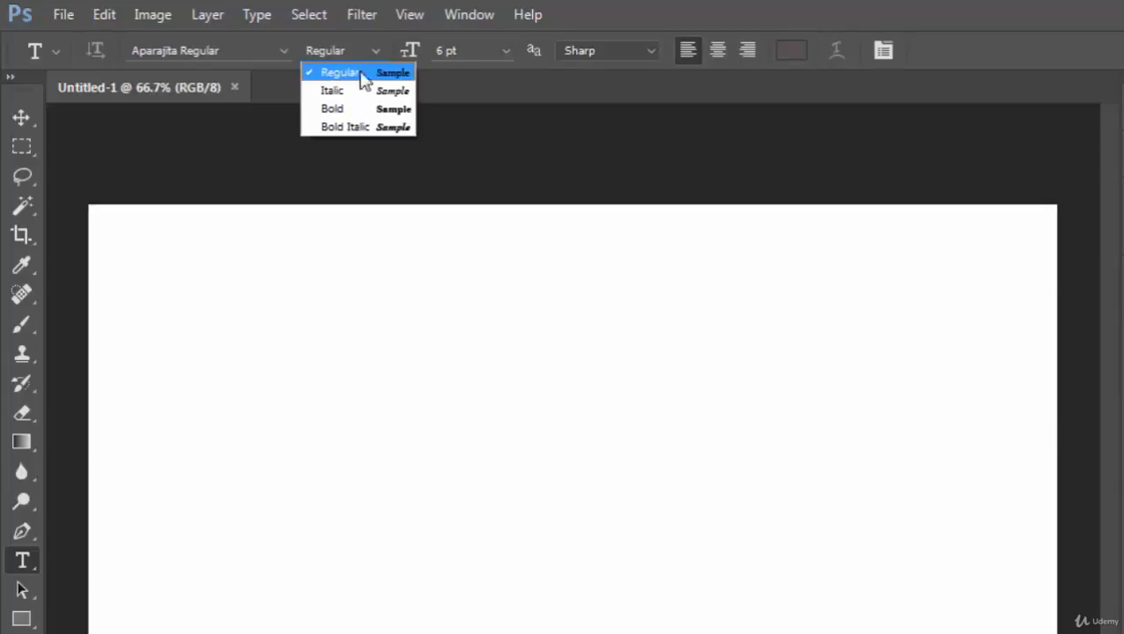
{"action": "left_click", "coordinate": [444, 69]}
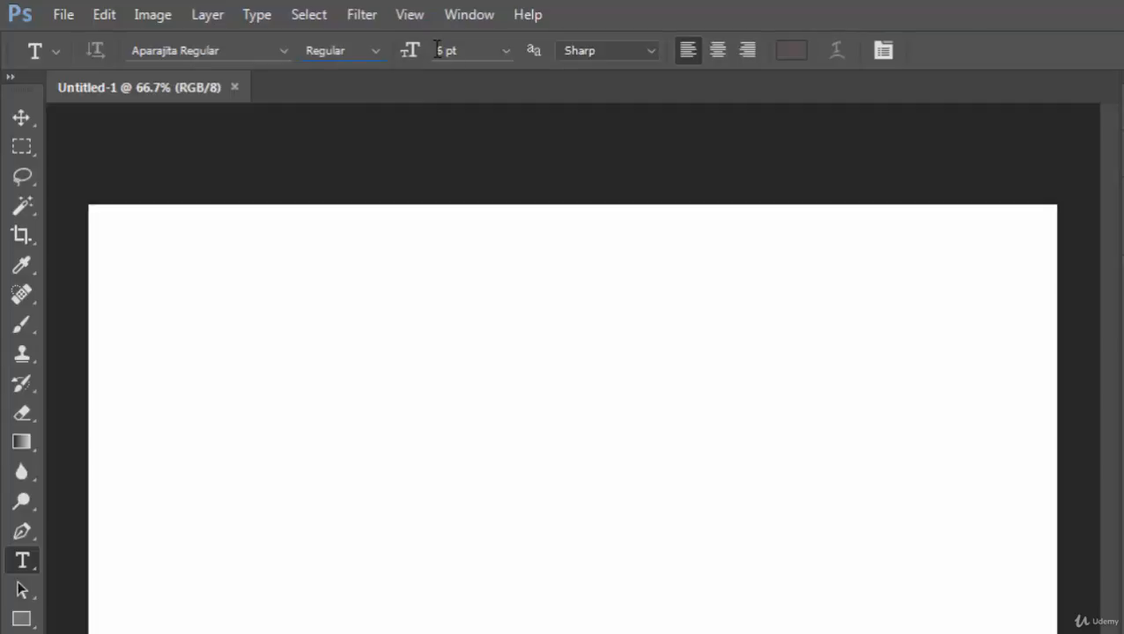
Set the font size to 160 pt.
{"action": "left_click", "coordinate": [505, 51]}
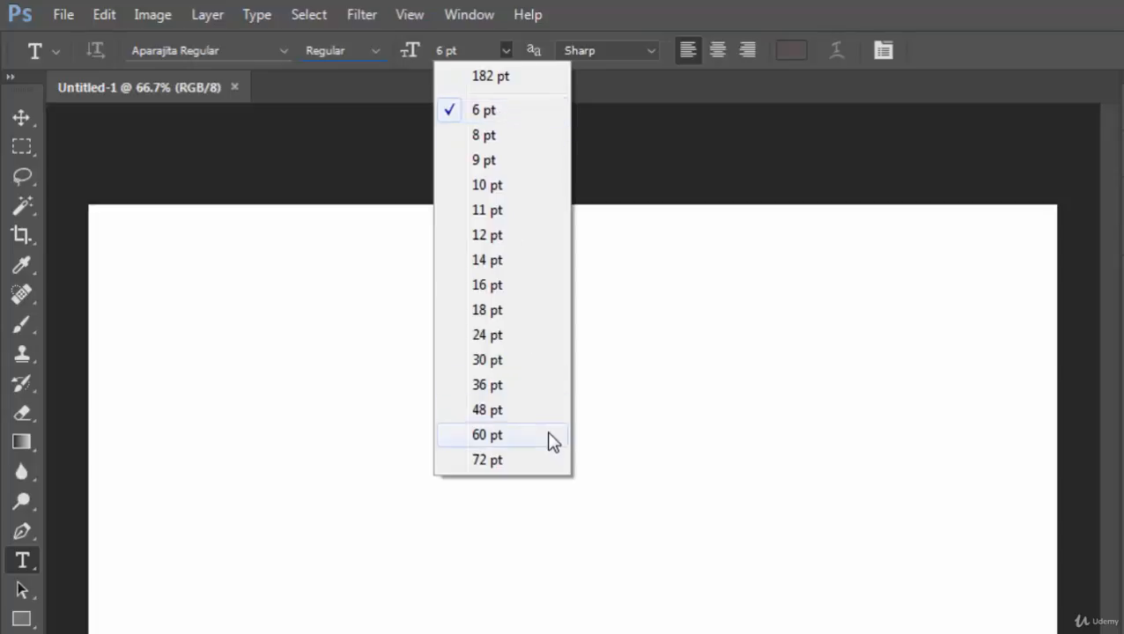
{"action": "left_click", "coordinate": [403, 85]}
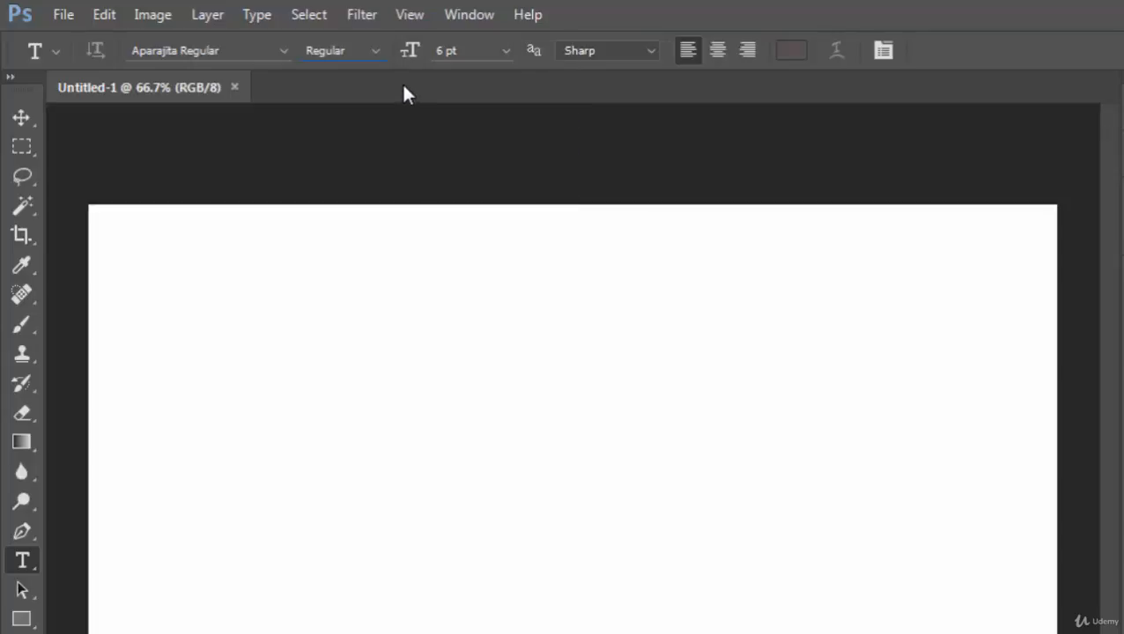
{"action": "left_click", "coordinate": [471, 51]}
{"action": "left_click_drag", "start_coordinate": [446, 52], "coordinate": [436, 52]}
{"action": "type", "text": "160"}
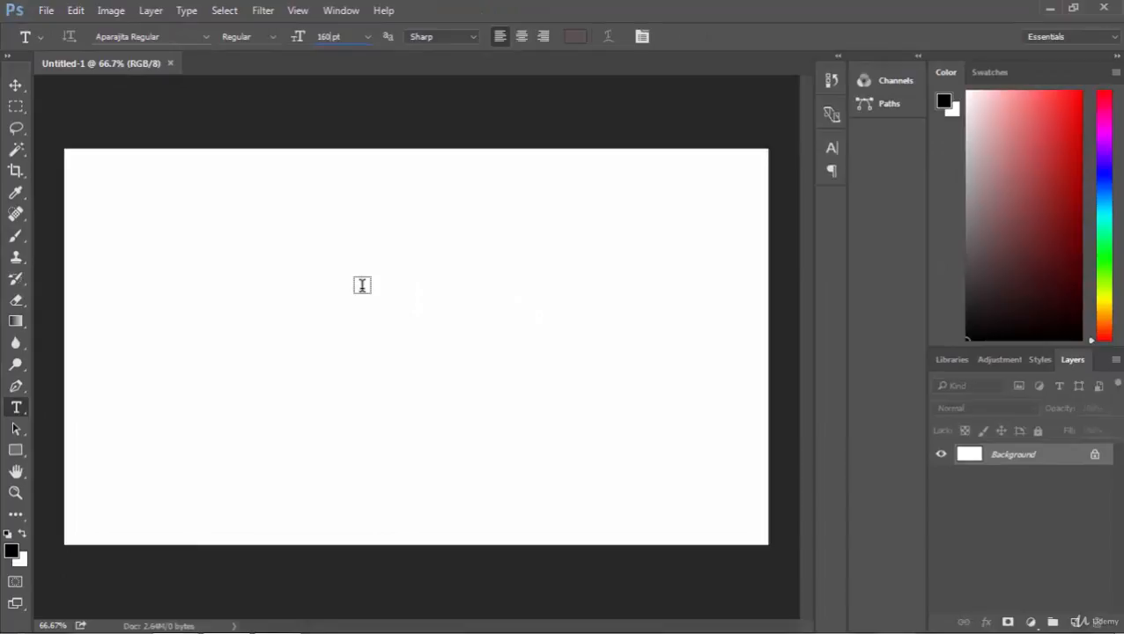
Add a text line reading "photoshop" in the upper half of the white canvas.
{"action": "left_click", "coordinate": [362, 285]}
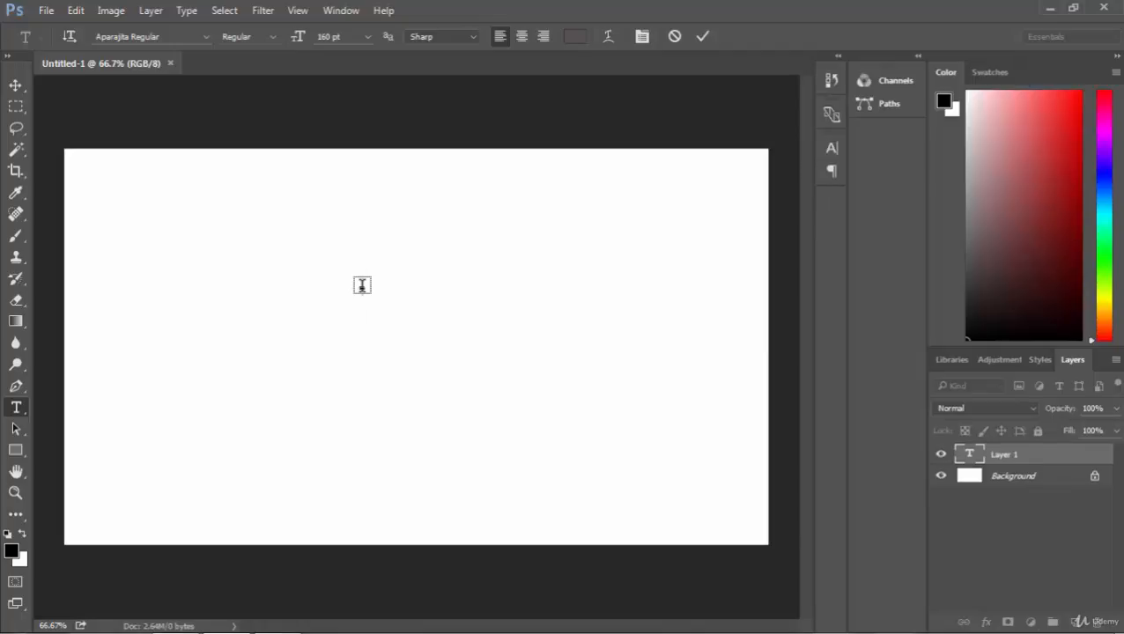
{"action": "type", "text": "photo"}
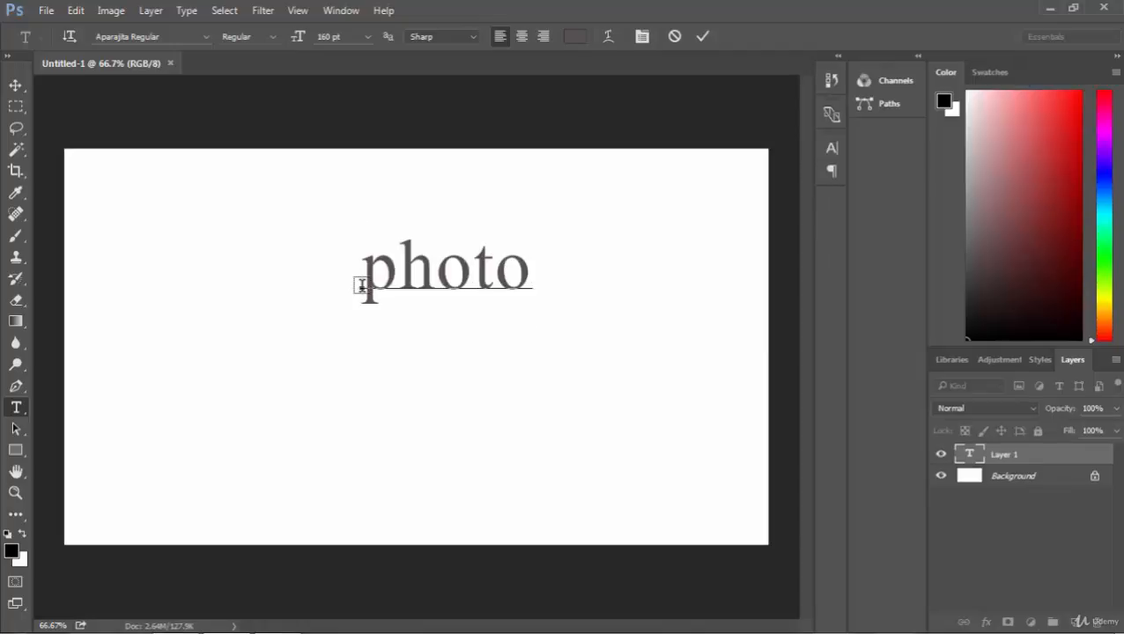
{"action": "type", "text": "shop"}
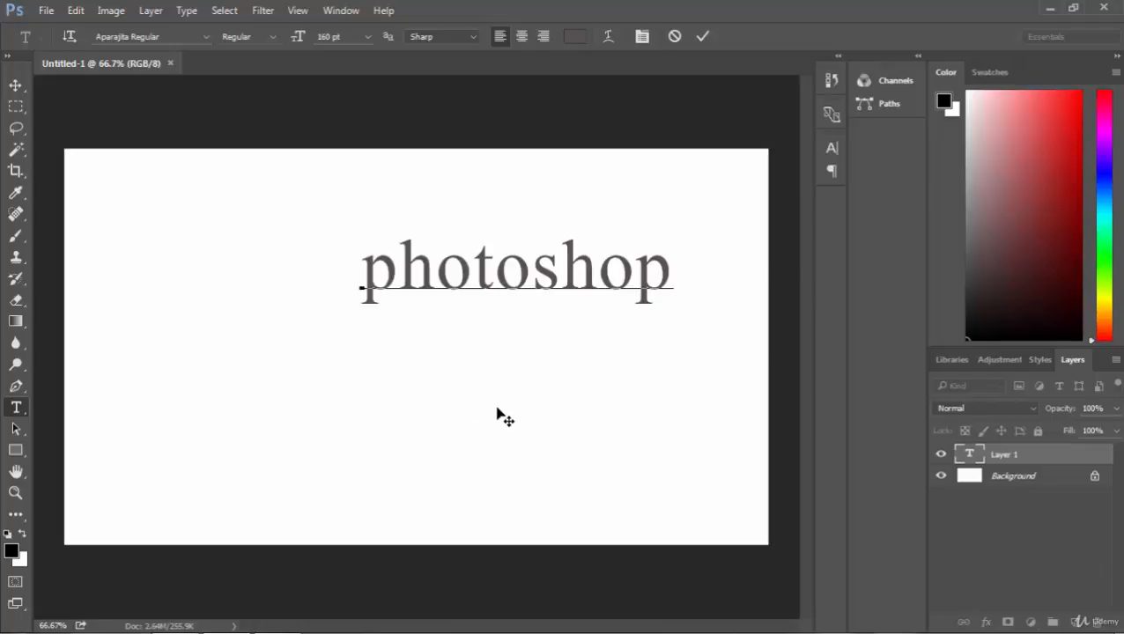
Move the "photoshop" text leftward so it sits roughly centred across the upper canvas.
{"action": "key", "text": "Left"}
{"action": "key", "text": "Left"}
{"action": "key", "text": "Left"}
{"action": "key", "text": "Left"}
{"action": "left_click_drag", "start_coordinate": [362, 397], "coordinate": [391, 405]}
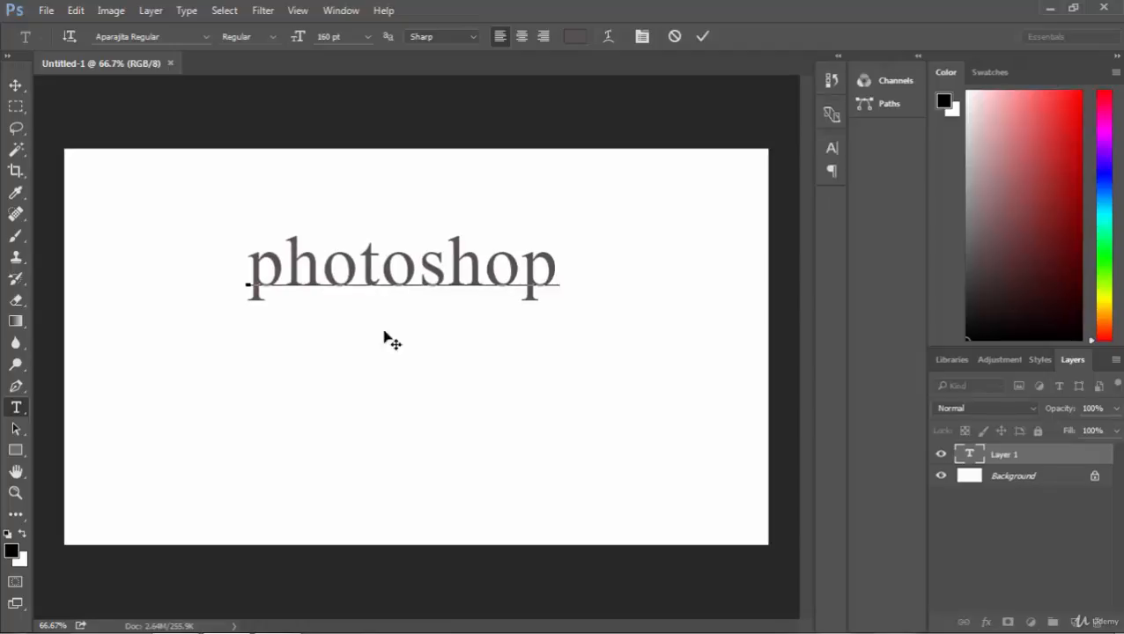
Select the whole word "photoshop" and try Strong and Crisp anti-aliasing on it, ending with Sharp.
{"action": "left_click", "coordinate": [426, 39]}
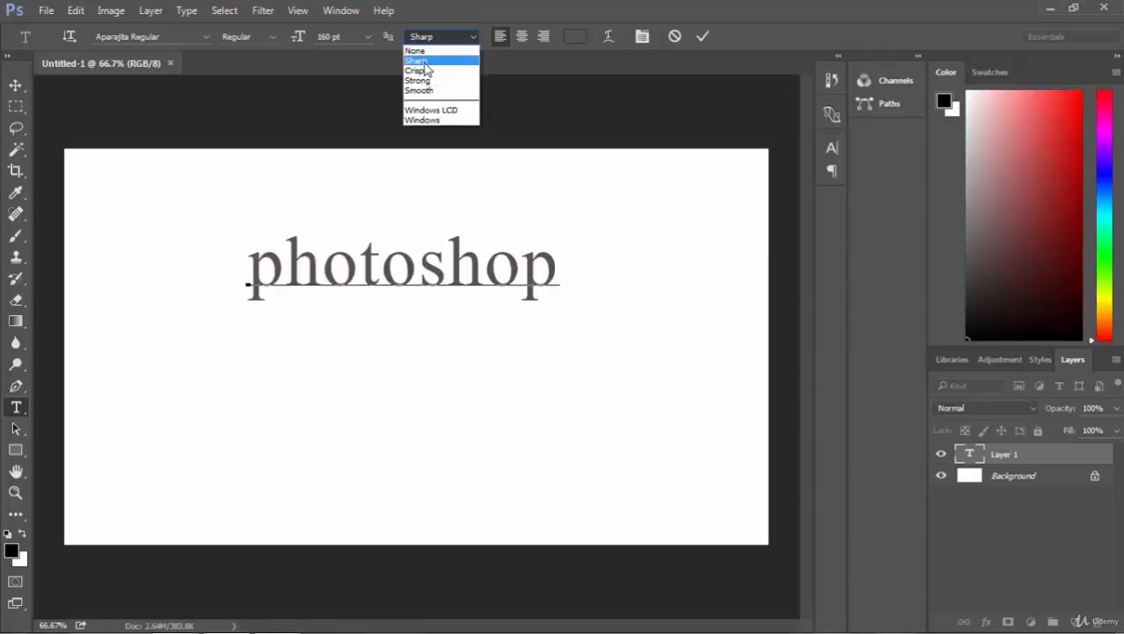
{"action": "left_click", "coordinate": [433, 81]}
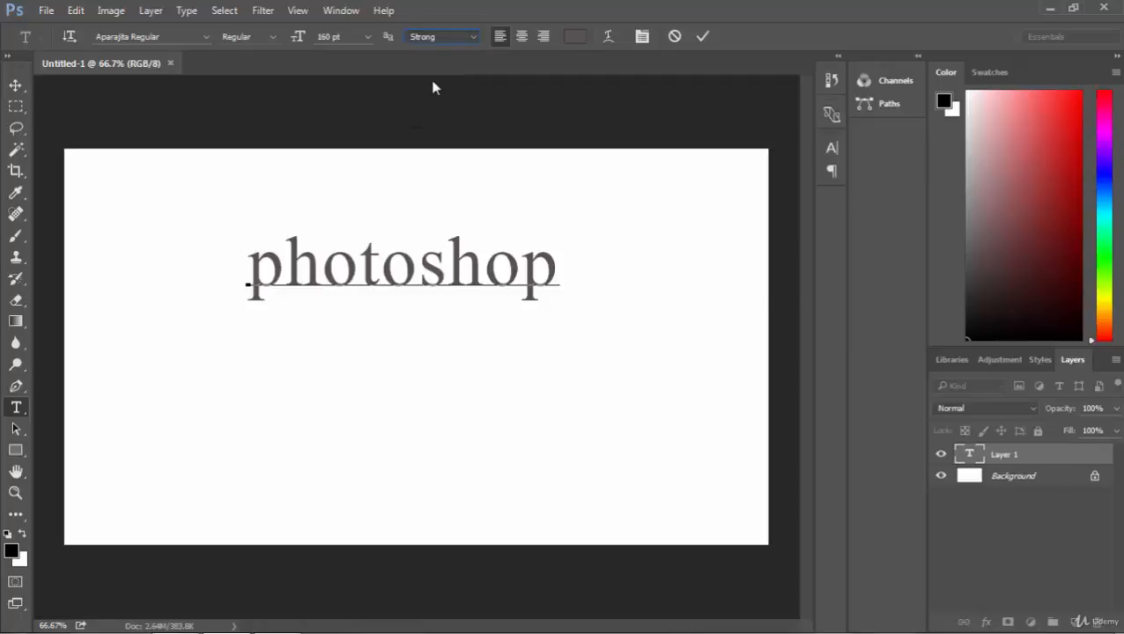
{"action": "left_click_drag", "start_coordinate": [564, 282], "coordinate": [106, 226]}
{"action": "left_click", "coordinate": [445, 38]}
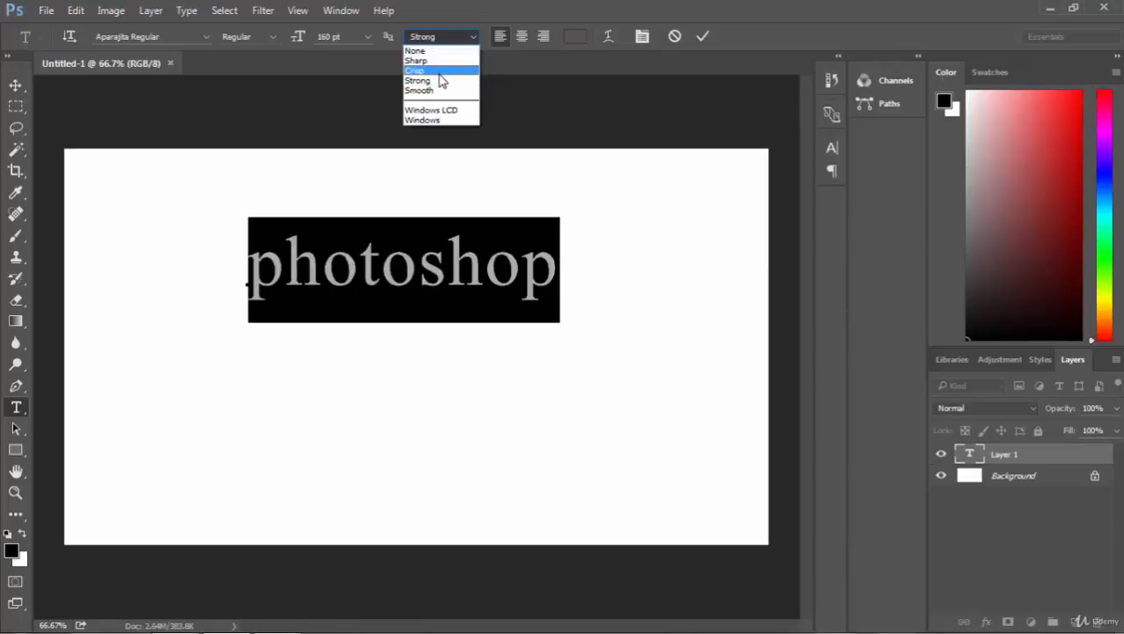
{"action": "left_click", "coordinate": [436, 81]}
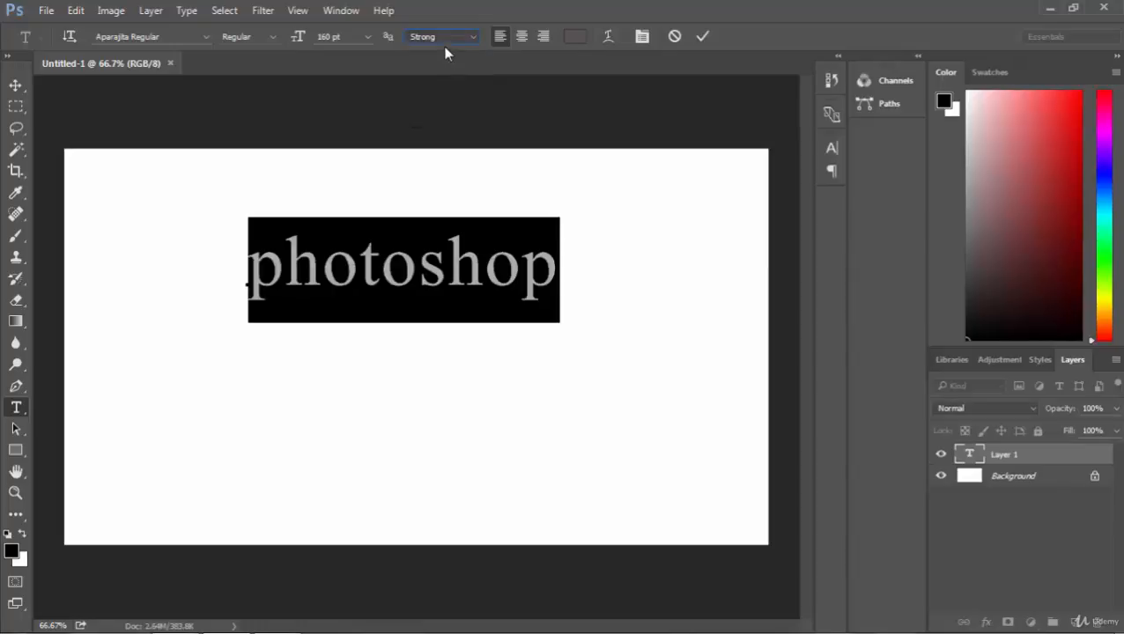
{"action": "left_click", "coordinate": [444, 38]}
{"action": "left_click", "coordinate": [437, 79]}
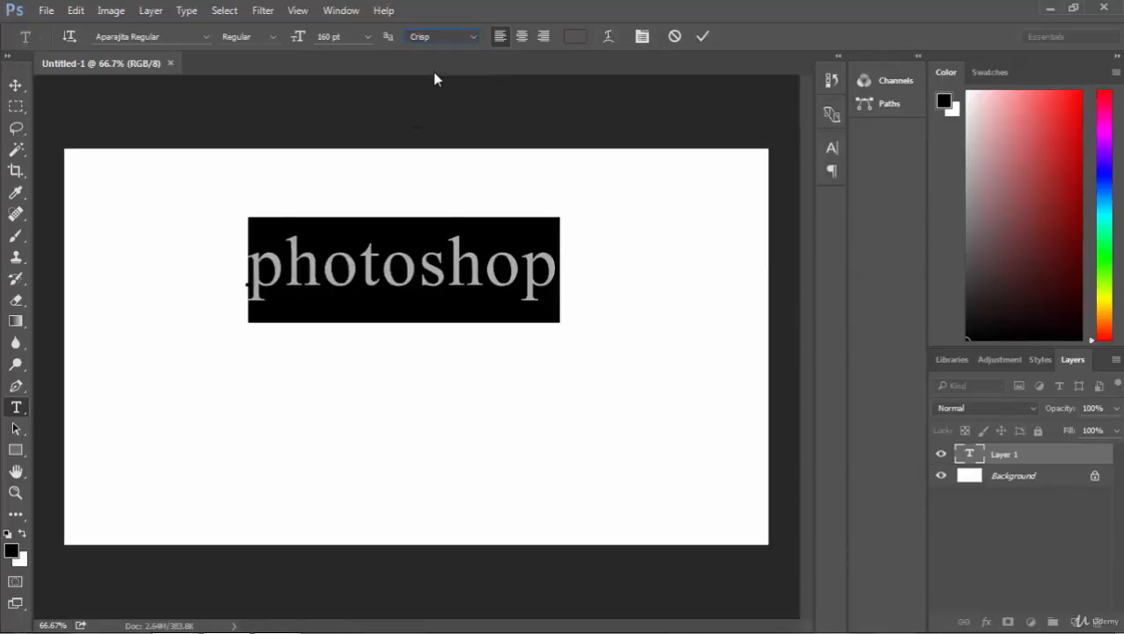
{"action": "left_click", "coordinate": [448, 39]}
{"action": "left_click", "coordinate": [446, 61]}
Try centre and right alignment on the selected text, then restore left alignment.
{"action": "left_click", "coordinate": [523, 36]}
{"action": "left_click", "coordinate": [502, 36]}
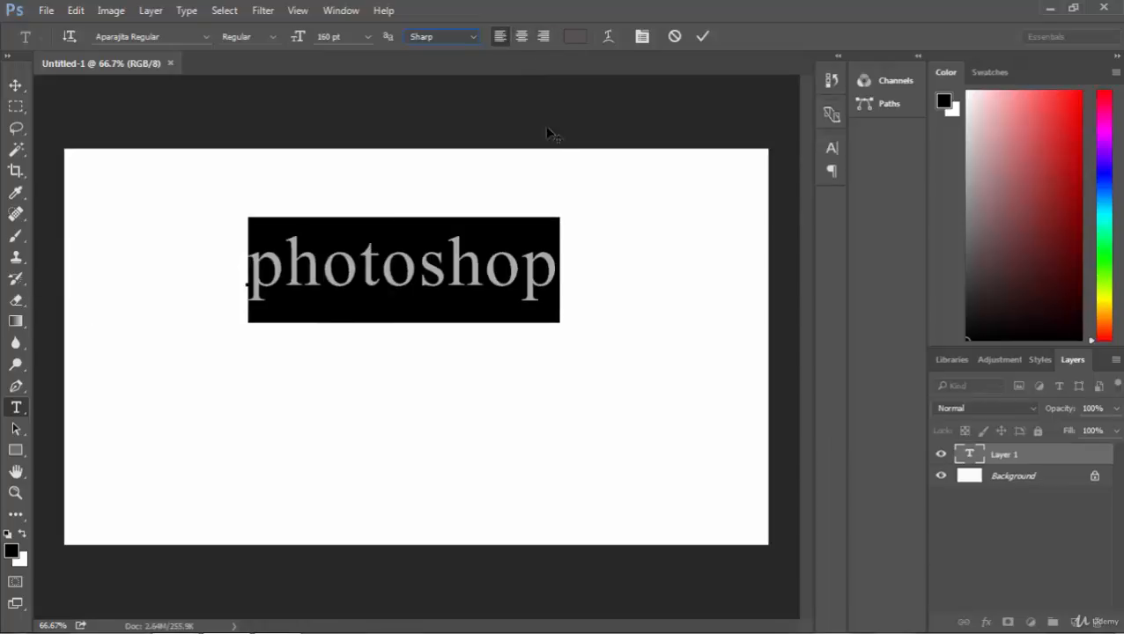
{"action": "left_click", "coordinate": [544, 39]}
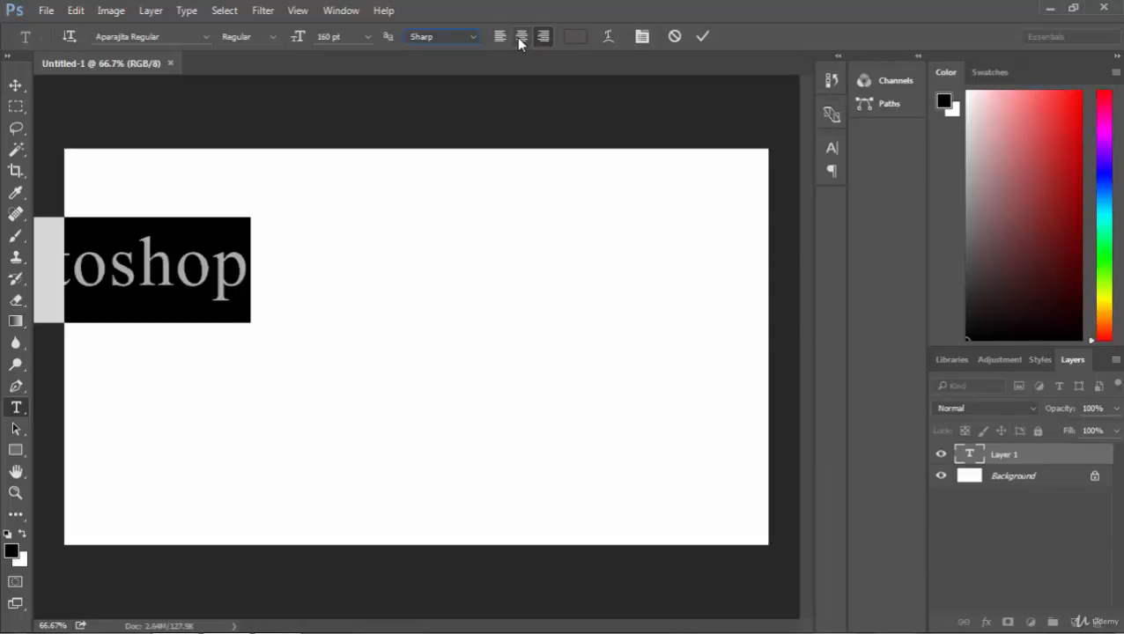
{"action": "left_click", "coordinate": [521, 36]}
{"action": "left_click", "coordinate": [500, 36]}
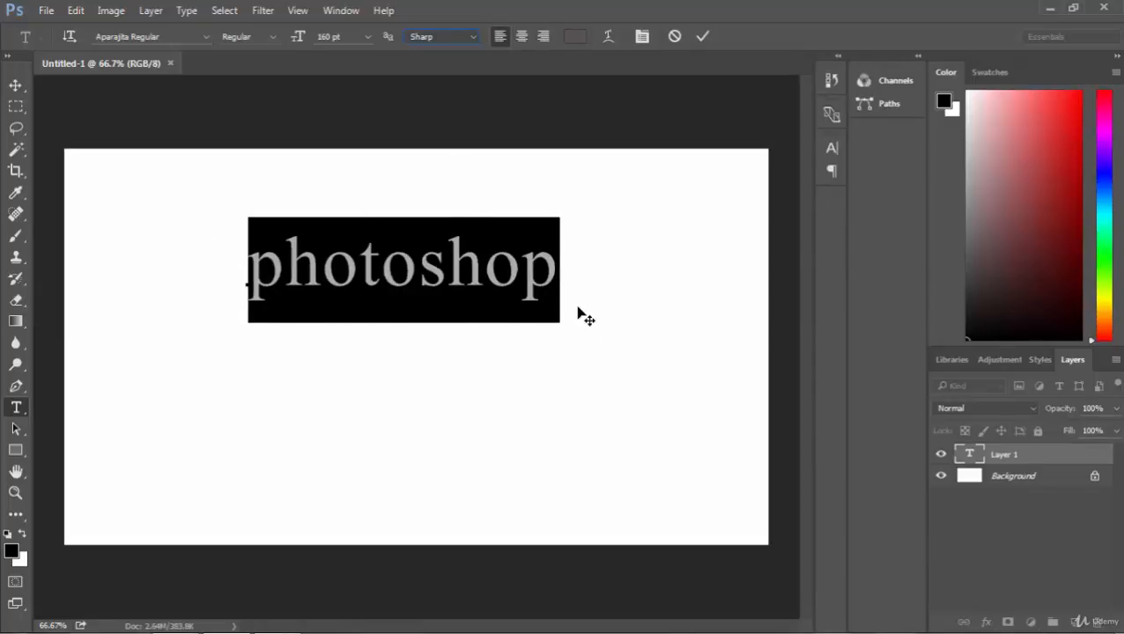
Try the red shades be4444 and df2323 and the muted tone 826a6a on the selected text, then discard the colour change.
{"action": "left_click", "coordinate": [575, 38]}
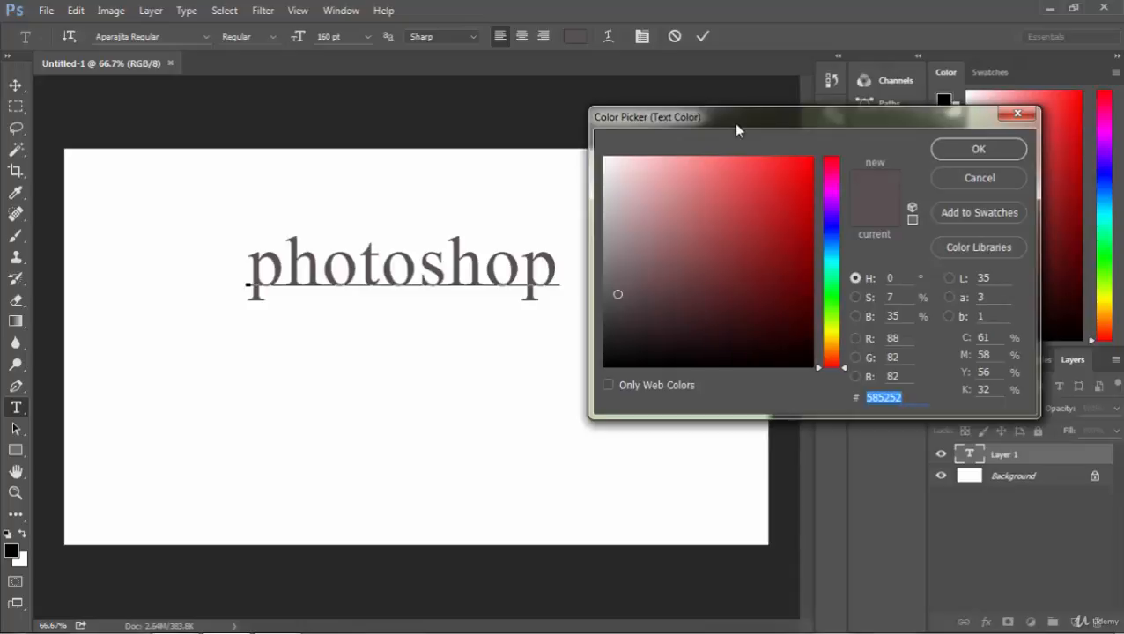
{"action": "left_click", "coordinate": [738, 210]}
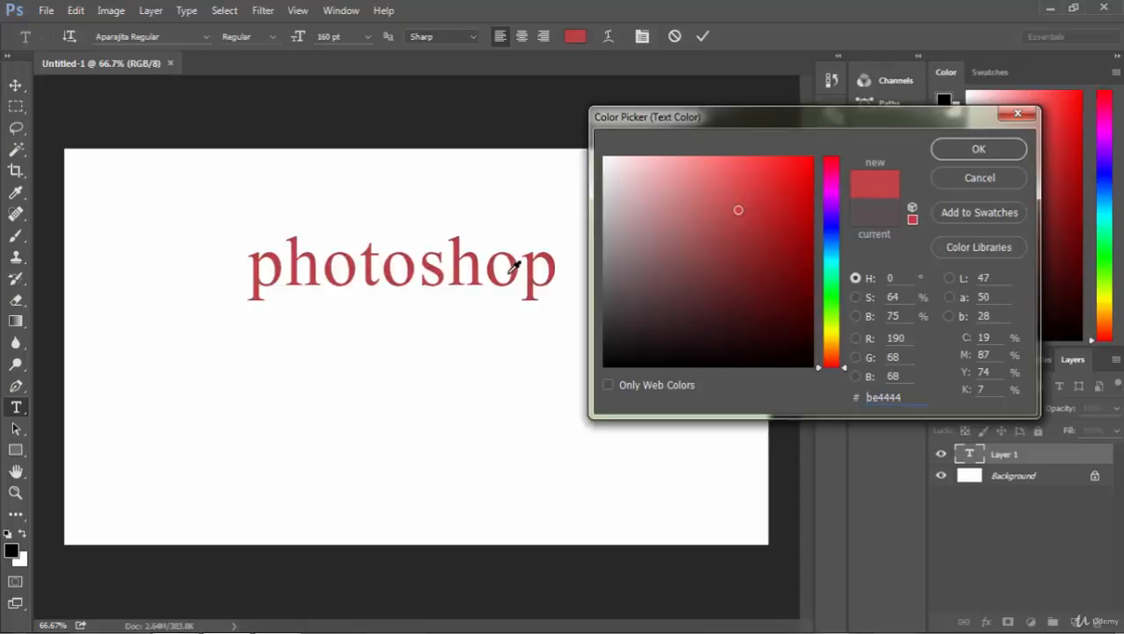
{"action": "left_click", "coordinate": [780, 183]}
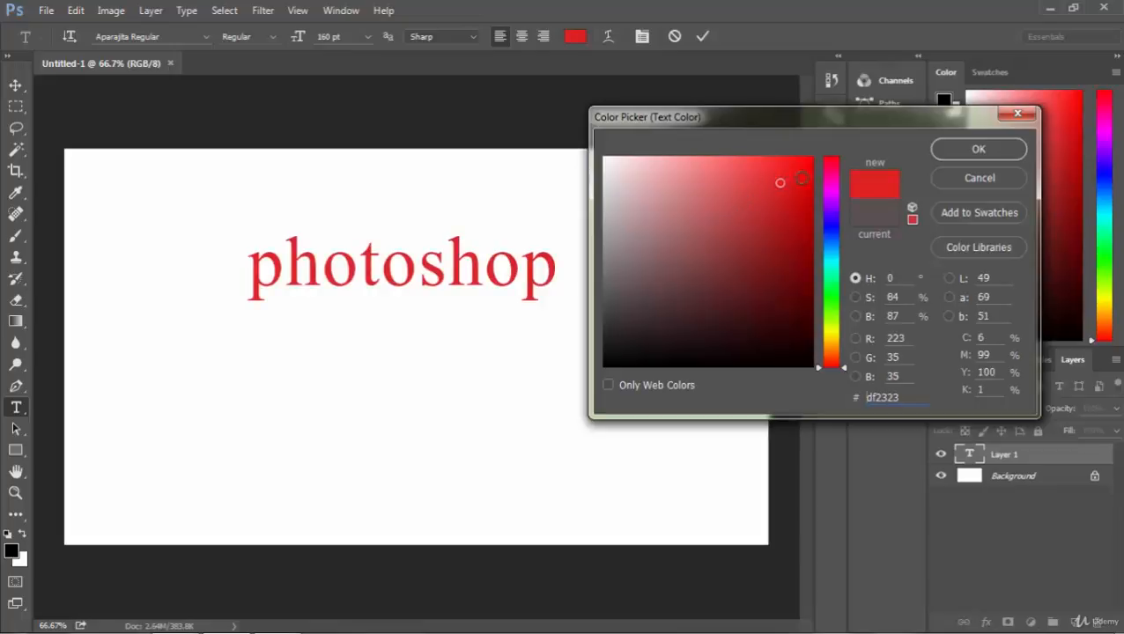
{"action": "left_click", "coordinate": [690, 306]}
{"action": "left_click", "coordinate": [642, 260]}
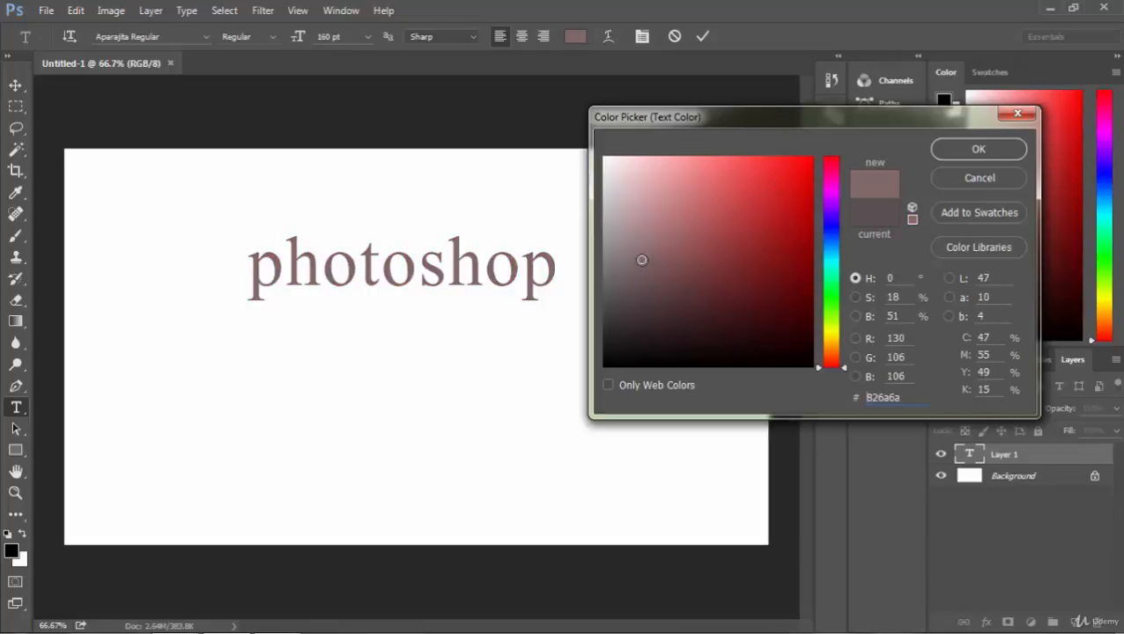
{"action": "left_click", "coordinate": [984, 185]}
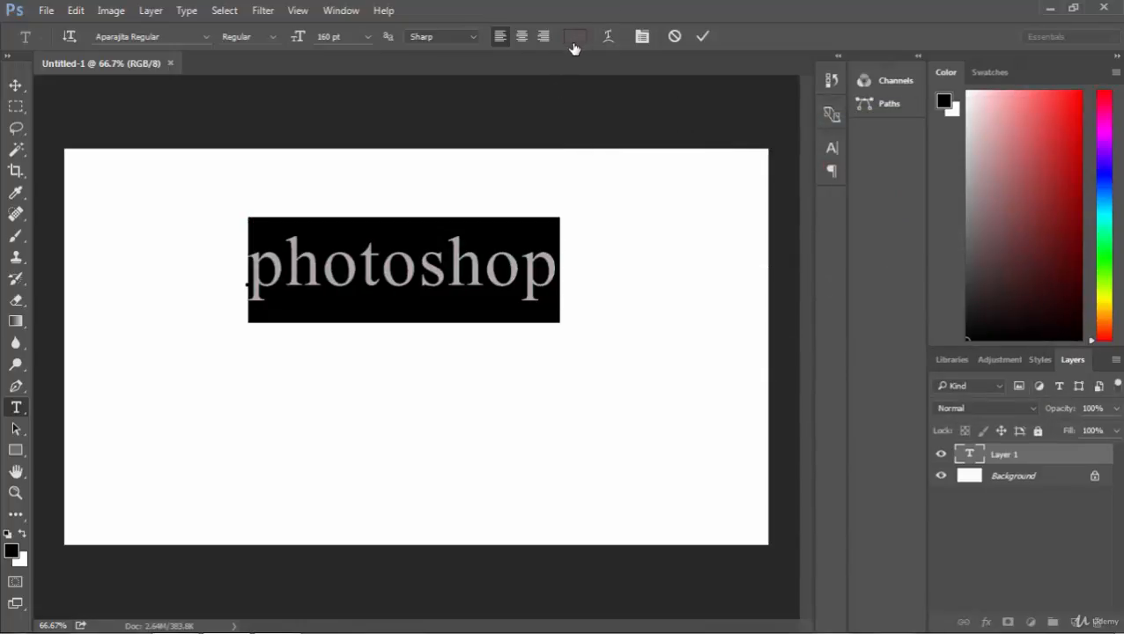
Commit the text edit, then reselect all the text of the "photoshop" layer and recolour it red (bd3b3b).
{"action": "left_click", "coordinate": [707, 39]}
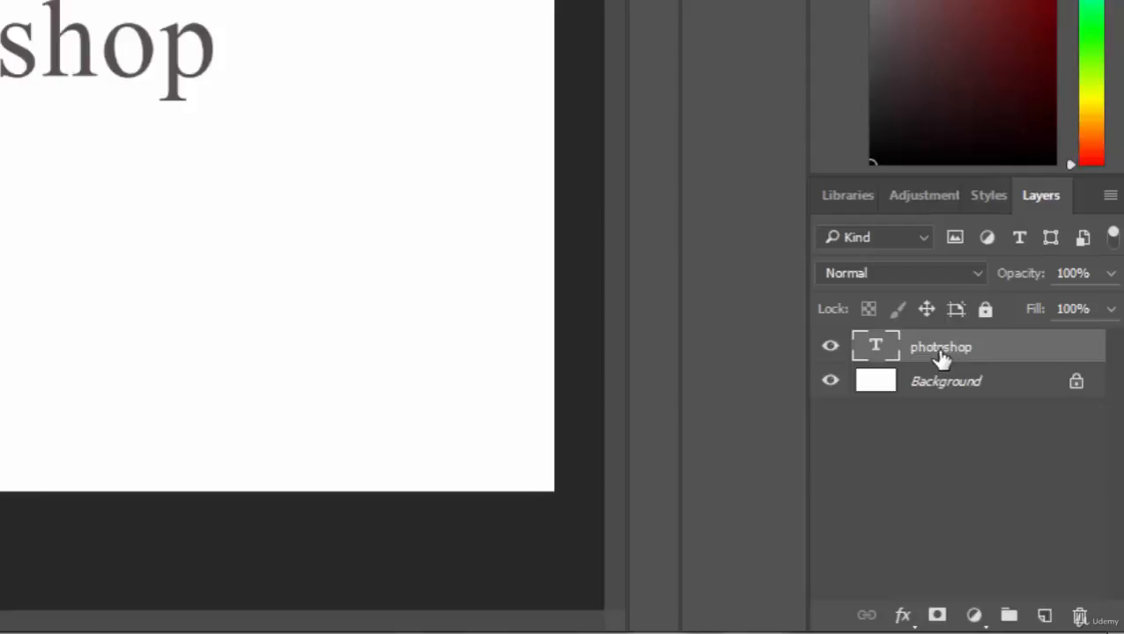
{"action": "double_click", "coordinate": [877, 350]}
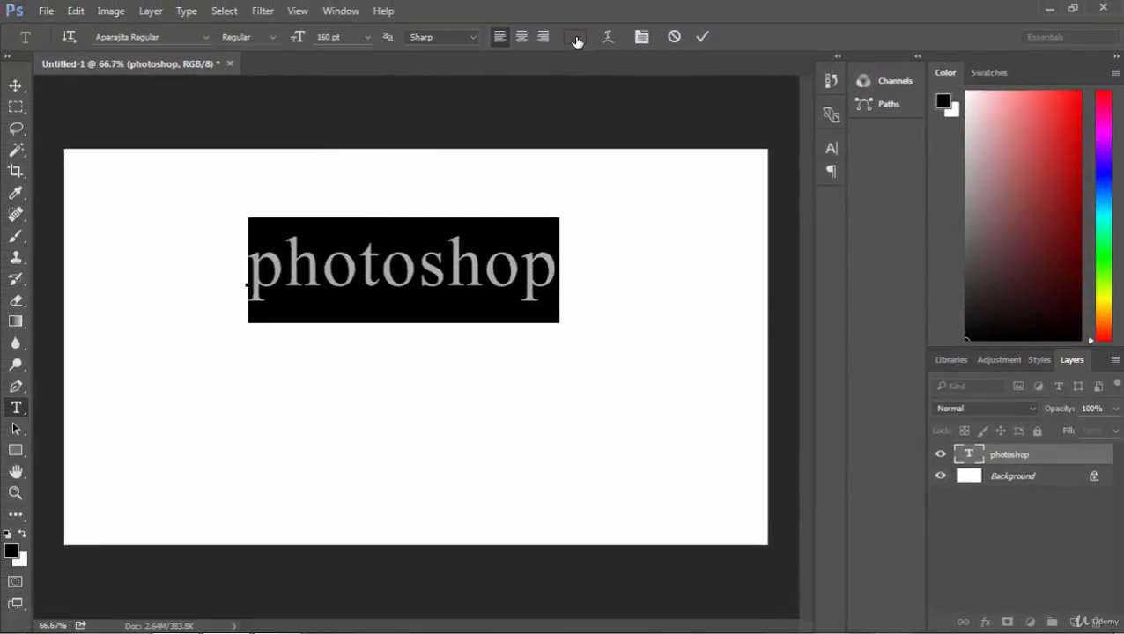
{"action": "left_click", "coordinate": [577, 39]}
{"action": "left_click", "coordinate": [747, 212]}
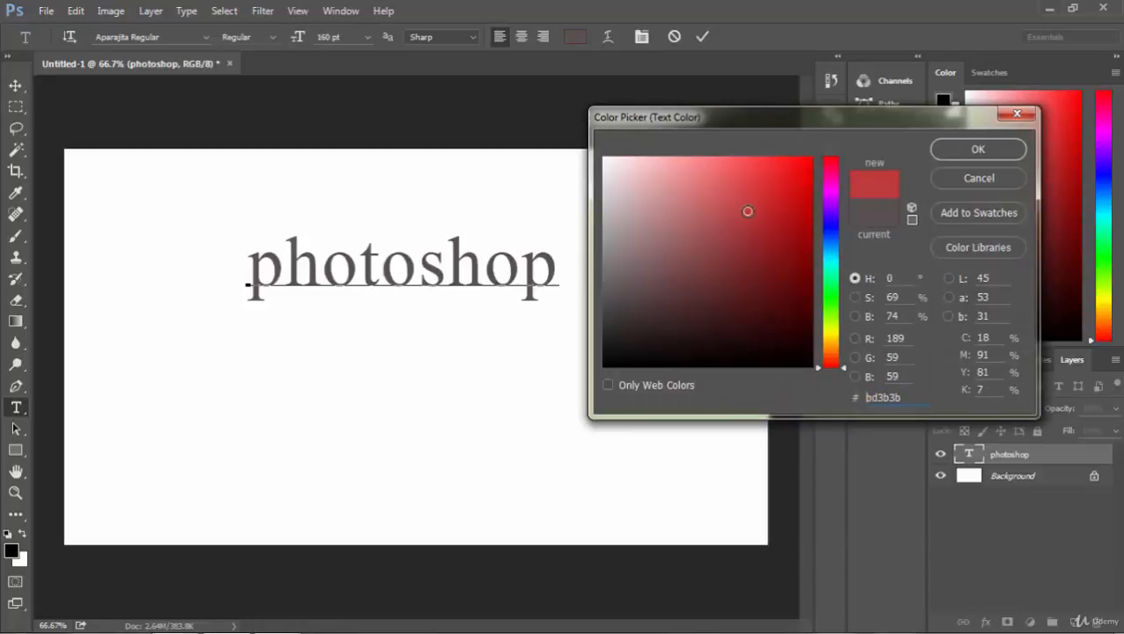
{"action": "left_click", "coordinate": [996, 149]}
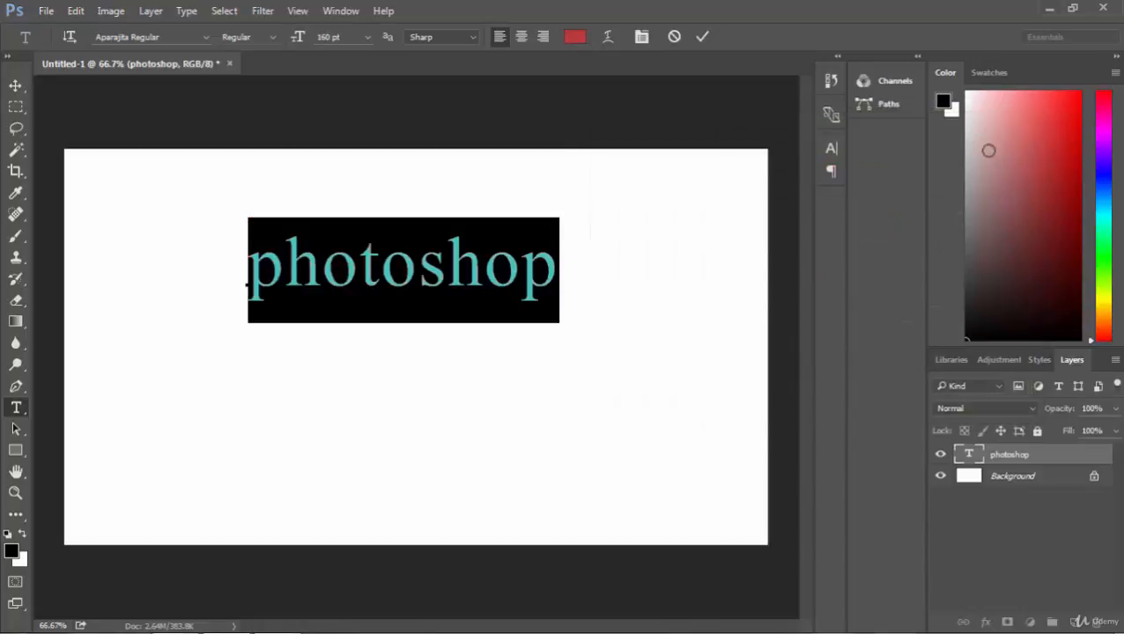
{"action": "left_click", "coordinate": [701, 38]}
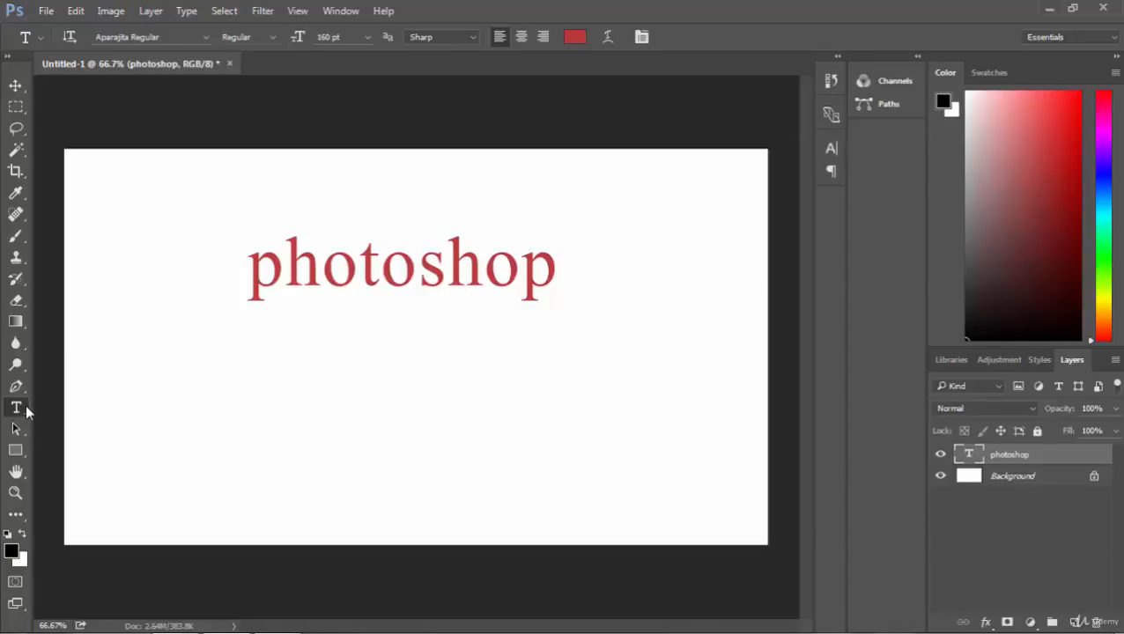
Review the Horizontal Type tool's saved presets and its font family option.
{"action": "left_click", "coordinate": [39, 37]}
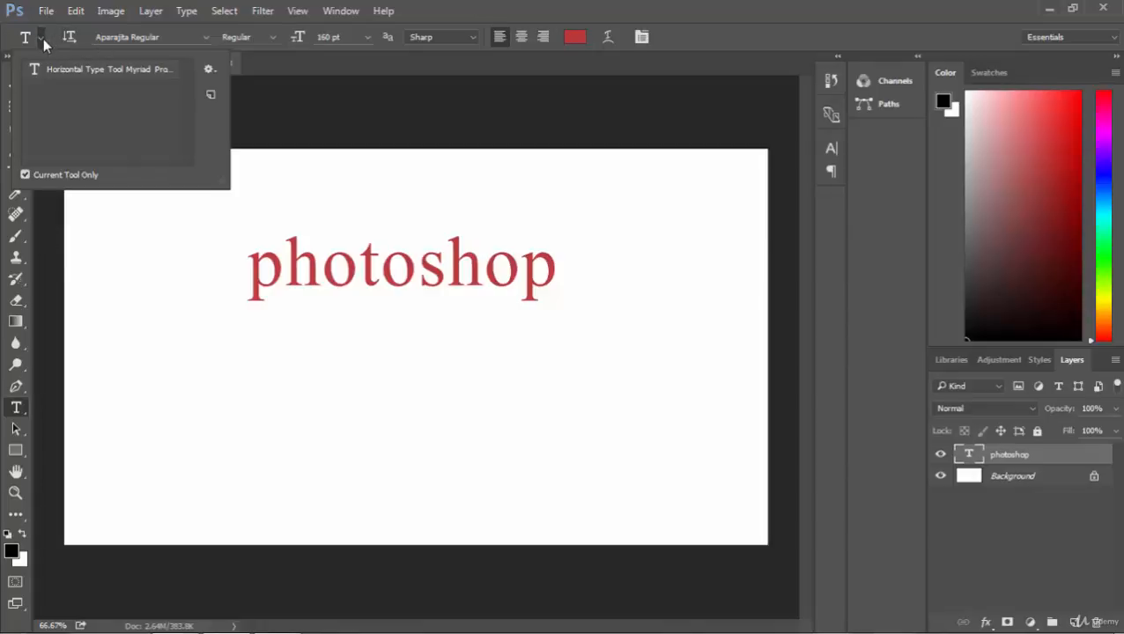
{"action": "left_click", "coordinate": [114, 37]}
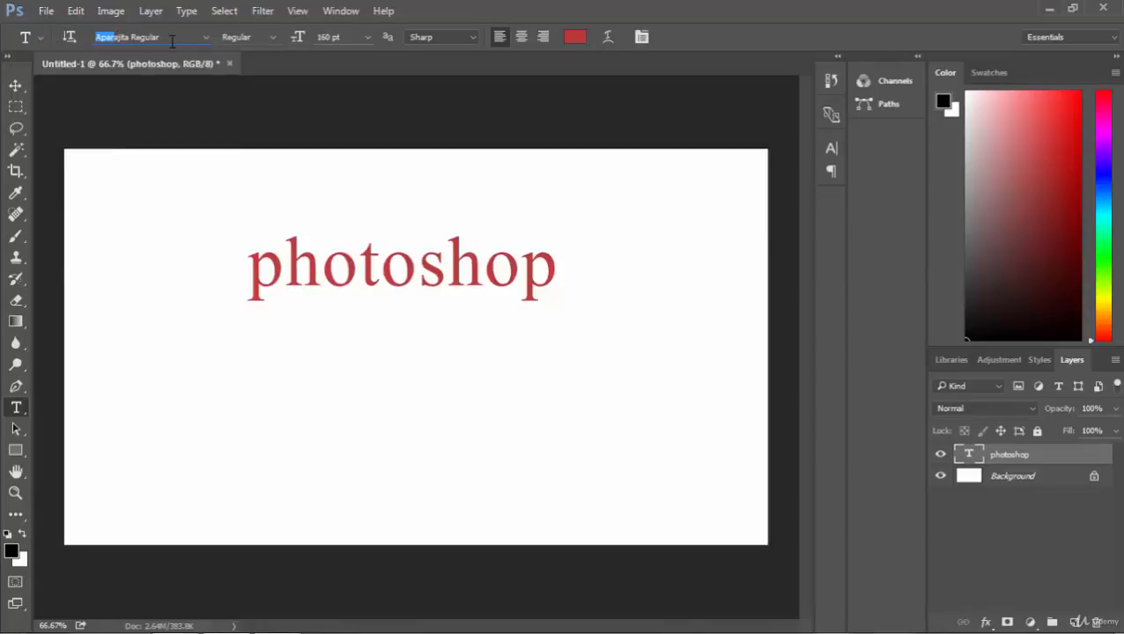